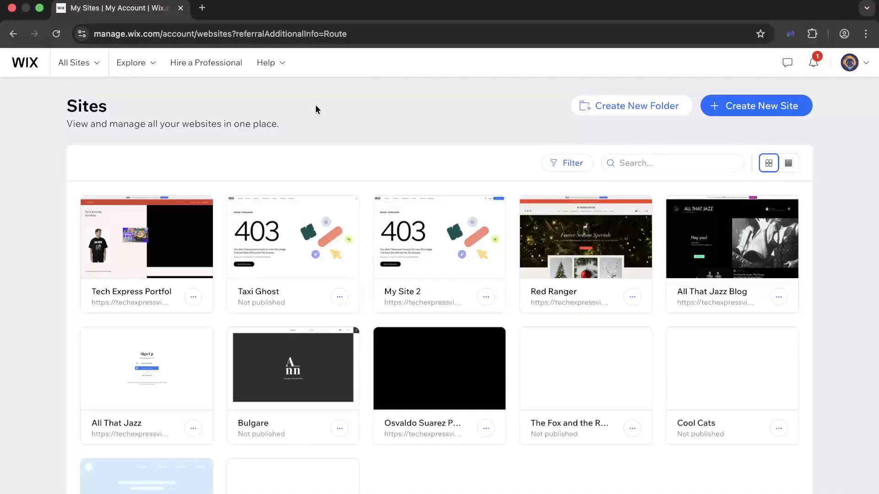
- Start creating a new site and choose to set it up by chatting with AI
{"action": "left_click", "coordinate": [90, 74]}
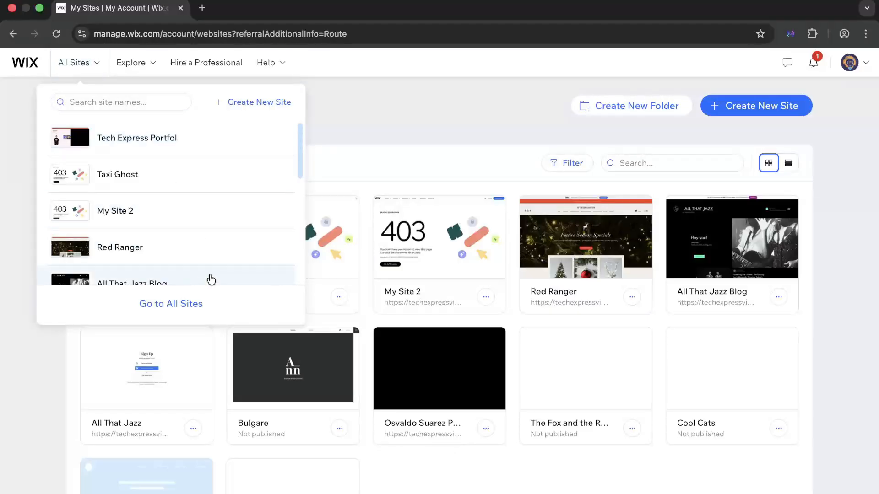
{"action": "scroll", "coordinate": [216, 252], "scroll_direction": "down", "scroll_amount": 6}
{"action": "scroll", "coordinate": [217, 254], "scroll_direction": "up", "scroll_amount": 3}
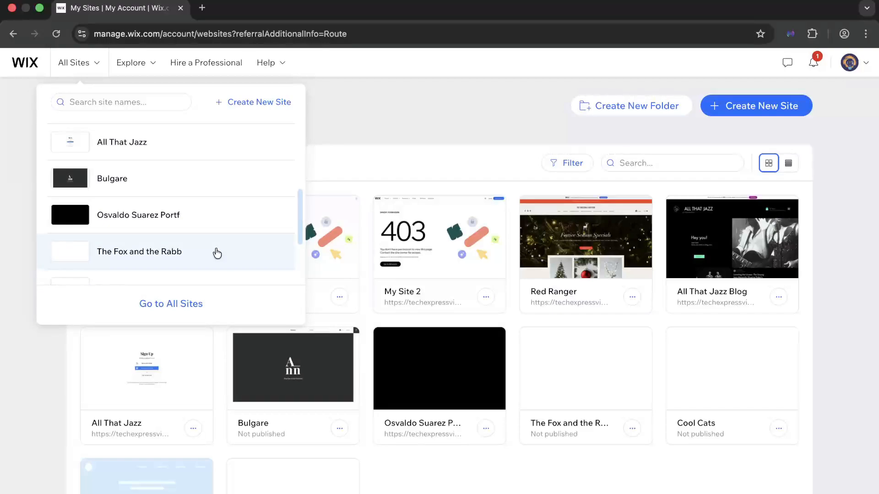
{"action": "left_click", "coordinate": [264, 108]}
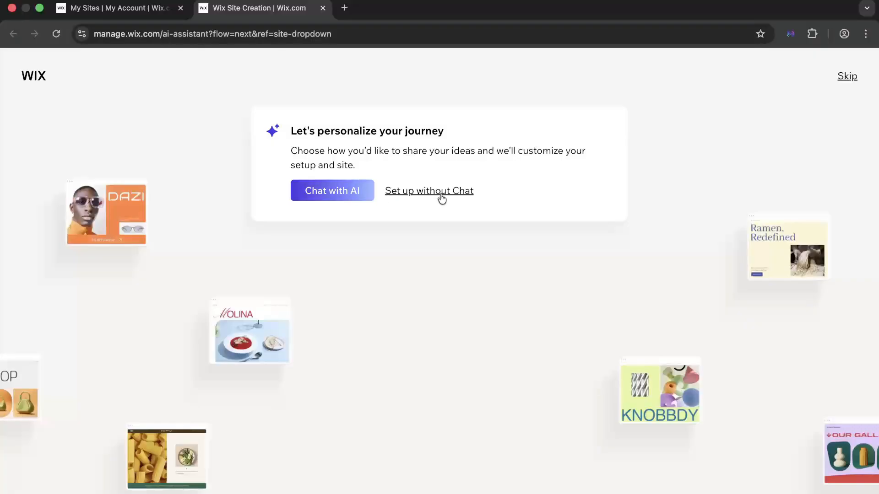
{"action": "left_click", "coordinate": [350, 199]}
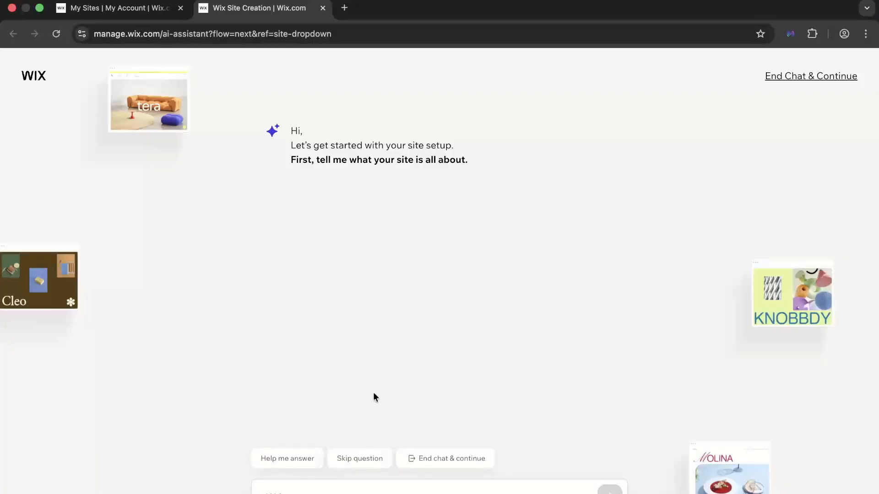
- Describe the site to the assistant as "I am a freelance UI designer. I want a brutalist, high contrast portfolio with a focus on large typography"
{"action": "type", "text": "a"}
{"action": "type", "text": "ith a"}
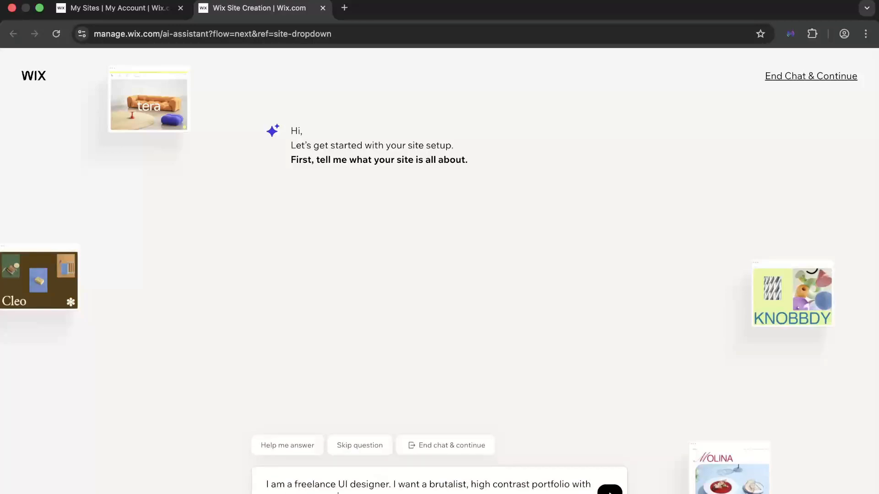
{"action": "key", "text": "Return"}
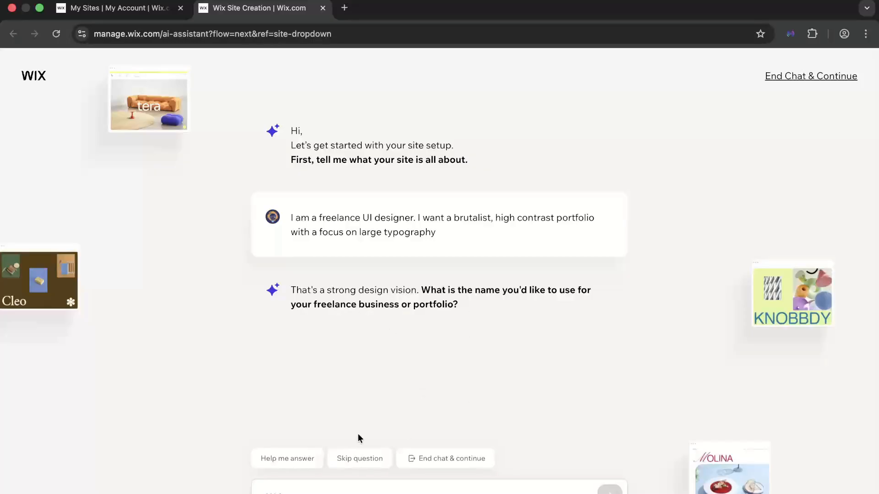
- Answer the assistant's business name question with "Tech Express Designs"
{"action": "left_click", "coordinate": [358, 493]}
{"action": "type", "text": "Tech Express Designs"}
{"action": "key", "text": "Return"}
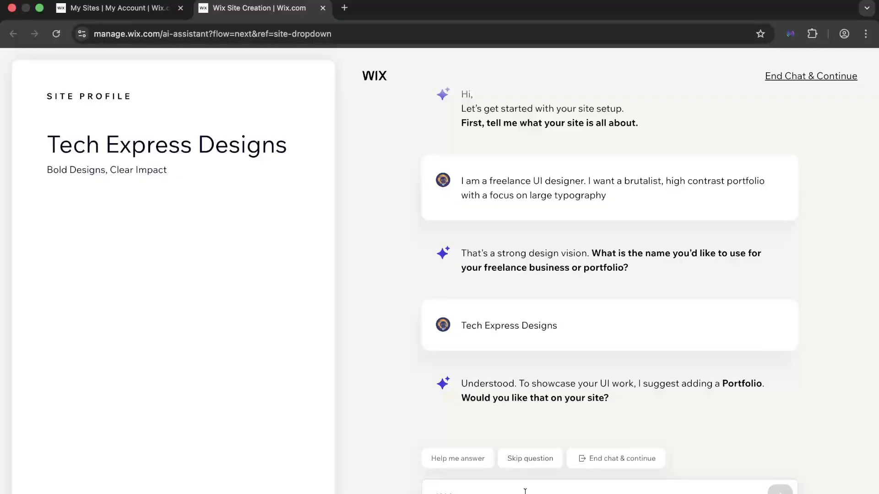
- Accept the assistant's suggestions to add a Portfolio and a Contact Form to the site
{"action": "type", "text": "yes please"}
{"action": "key", "text": "Return"}
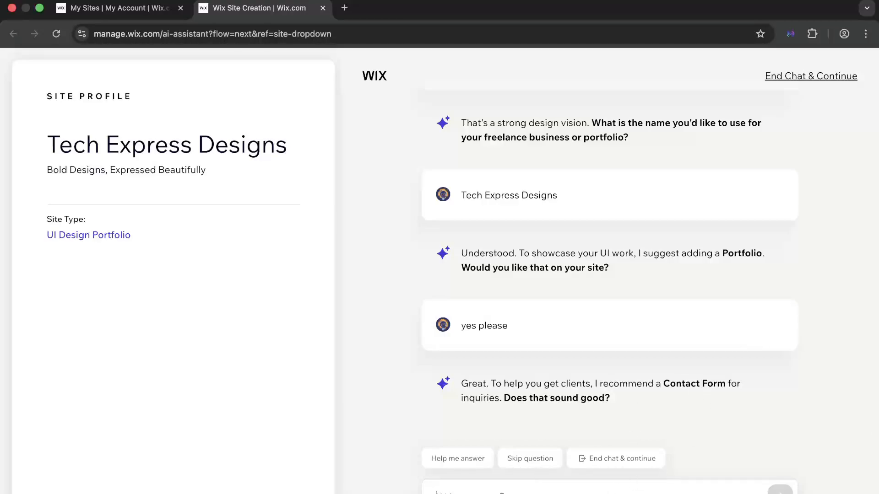
{"action": "type", "text": "yes"}
{"action": "key", "text": "Return"}
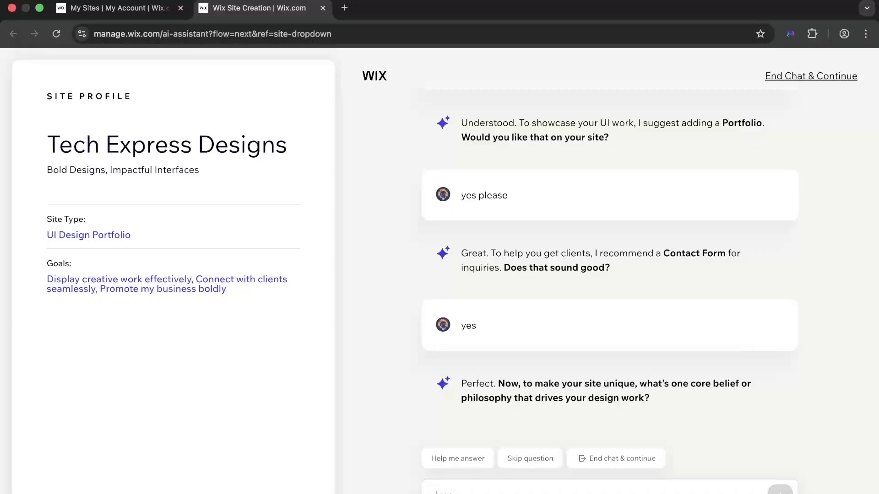
- Answer the assistant's question about the core belief or philosophy behind the design work
{"action": "type", "text": "use"}
{"action": "key", "text": "BackSpace"}
{"action": "key", "text": "BackSpace"}
{"action": "key", "text": "BackSpace"}
{"action": "type", "text": "user"}
{"action": "key", "text": "Return"}
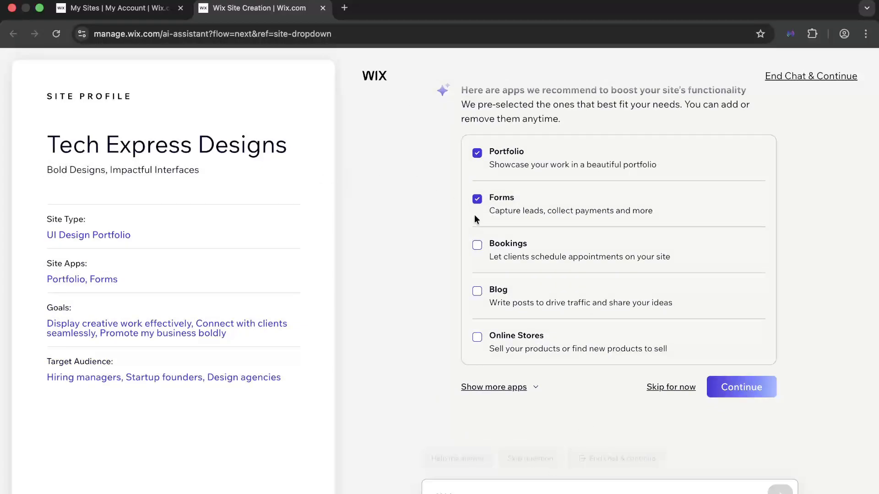
- Remove Forms from the recommended apps, keep only Portfolio, and confirm the app selection
{"action": "scroll", "coordinate": [474, 215], "scroll_direction": "up", "scroll_amount": 2}
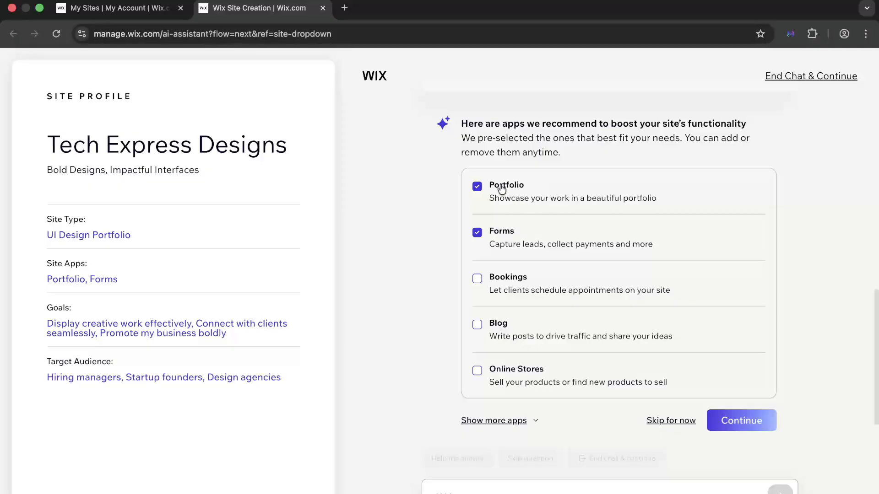
{"action": "left_click", "coordinate": [483, 234]}
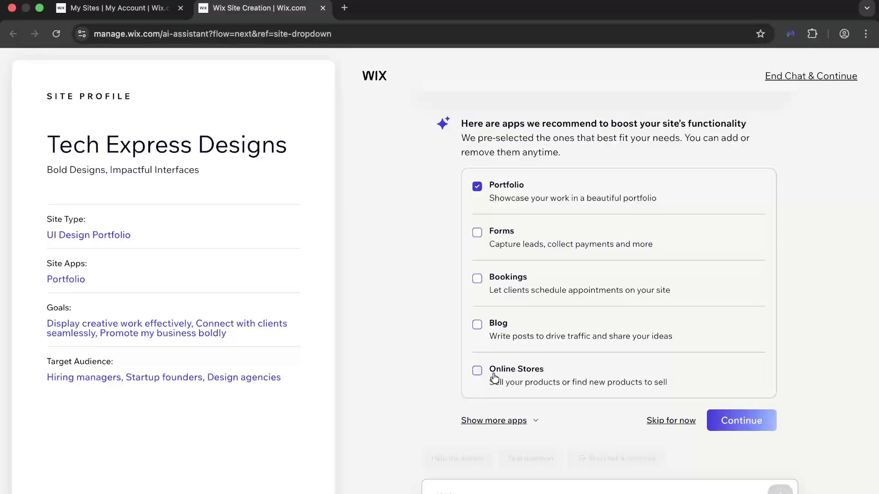
{"action": "scroll", "coordinate": [494, 378], "scroll_direction": "down", "scroll_amount": 1}
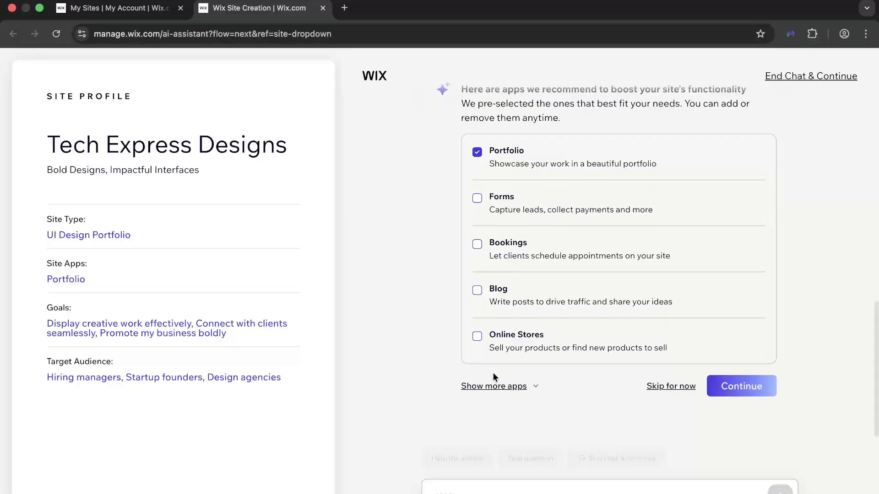
{"action": "left_click", "coordinate": [723, 390]}
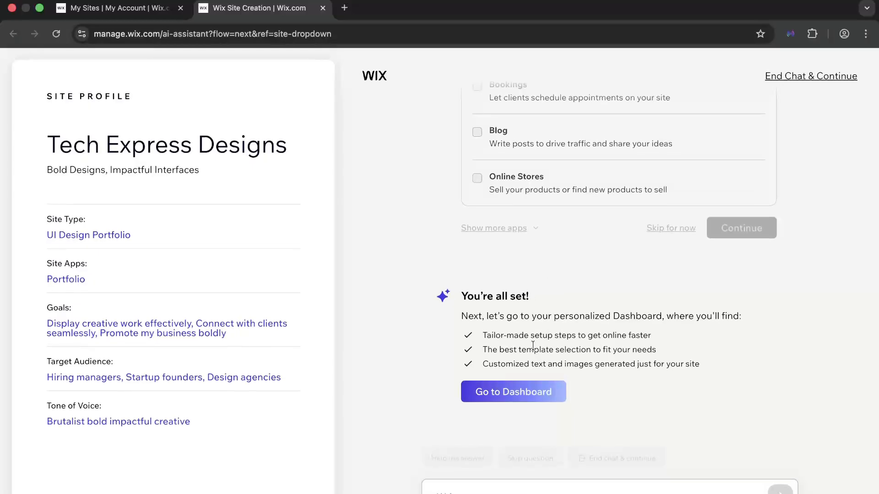
- Go to the new site's dashboard and have AI generate the website design
{"action": "left_click", "coordinate": [529, 392]}
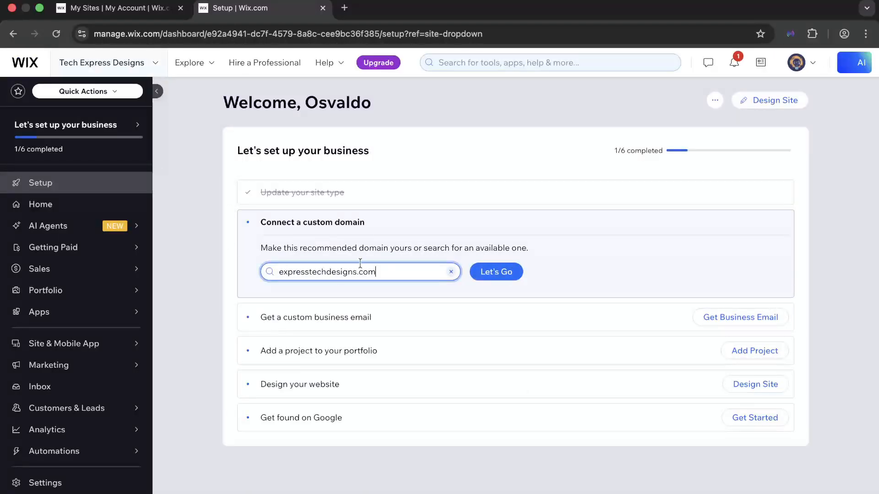
{"action": "left_click", "coordinate": [783, 97]}
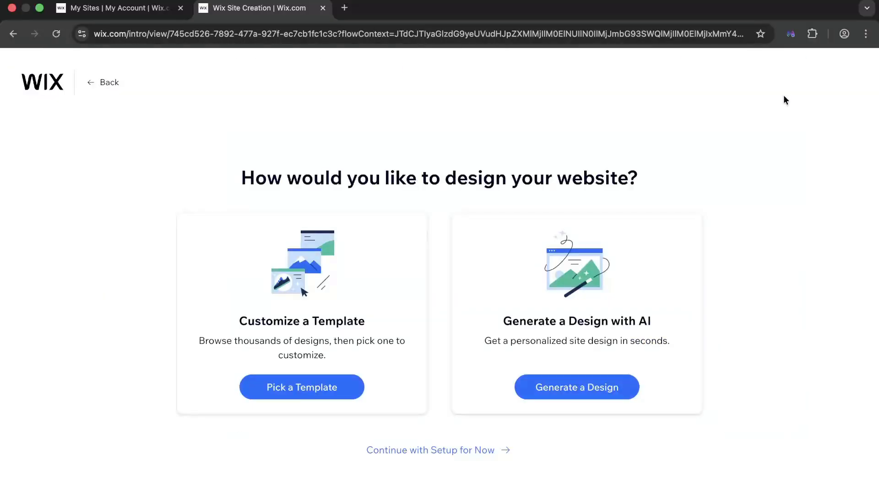
{"action": "left_click", "coordinate": [613, 388]}
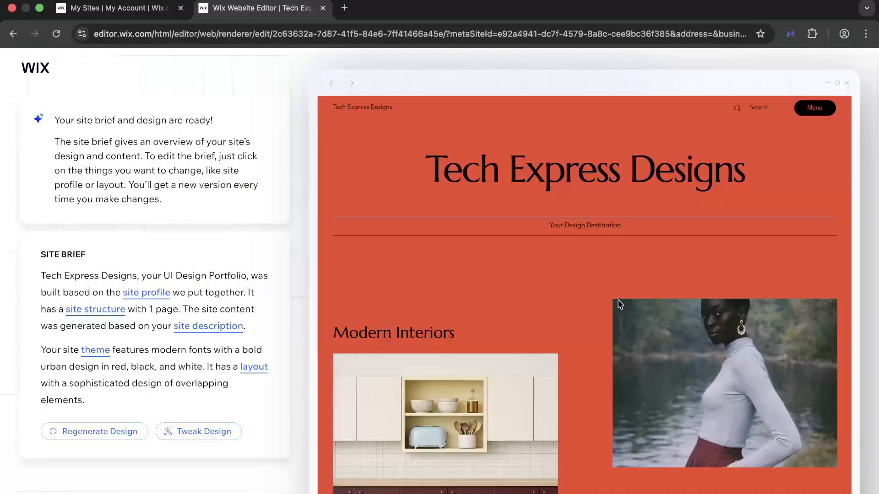
- Review the generated homepage design, accept it, and continue to the editor without setting up a domain
{"action": "scroll", "coordinate": [632, 446], "scroll_direction": "down", "scroll_amount": 10}
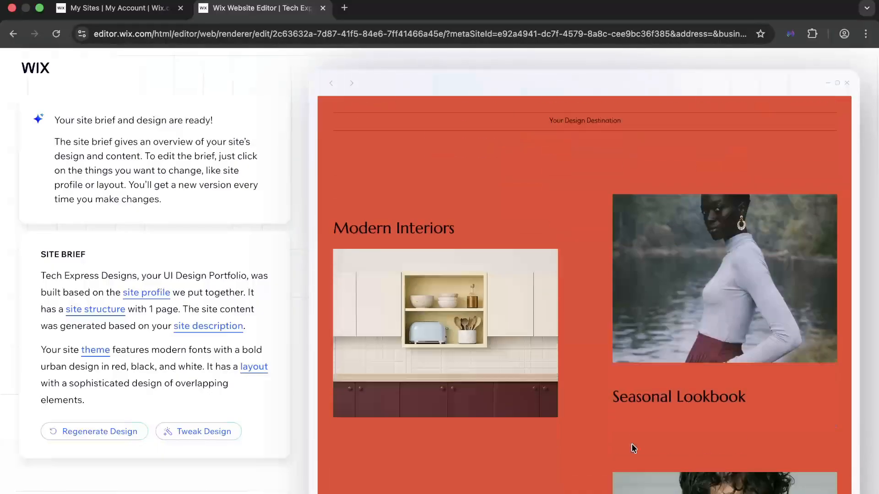
{"action": "scroll", "coordinate": [634, 448], "scroll_direction": "down", "scroll_amount": 10}
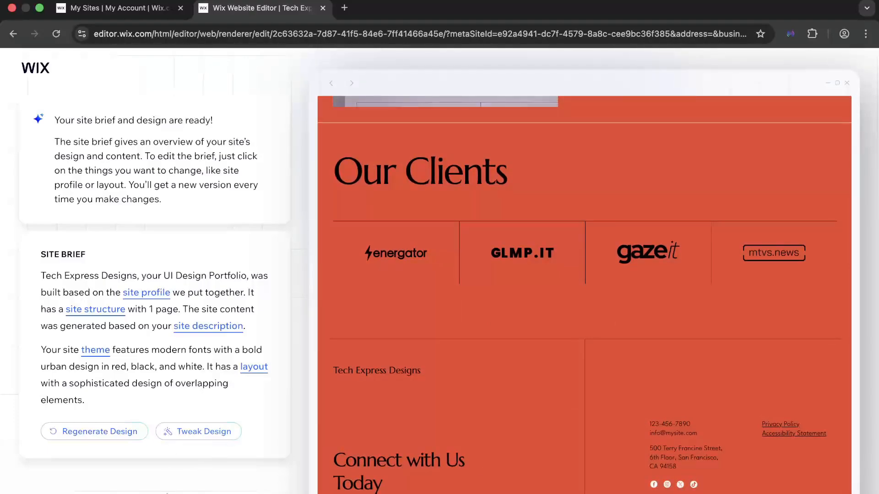
{"action": "left_click", "coordinate": [155, 492]}
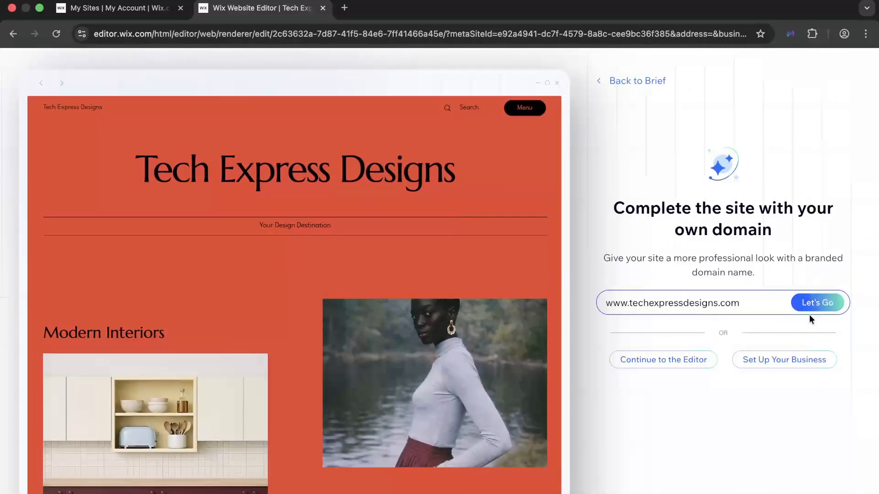
{"action": "left_click", "coordinate": [704, 362]}
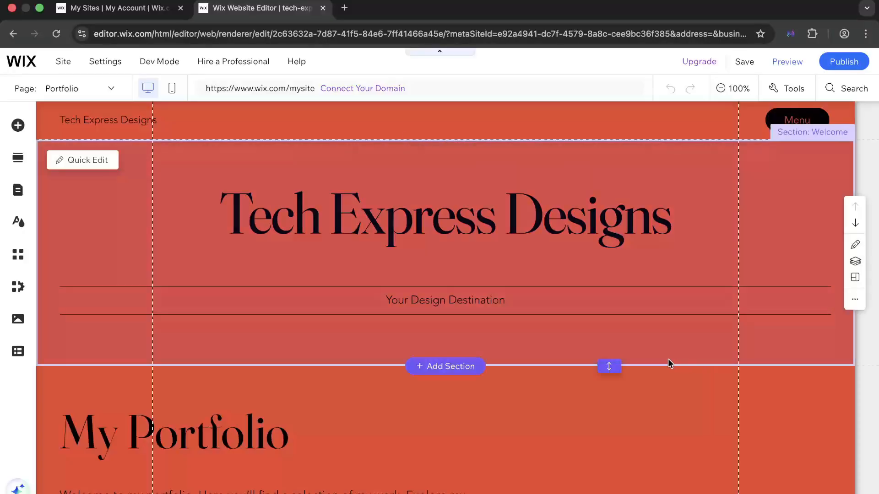
- Set the Welcome section's background to the citrus fruit image through Quick Edit
{"action": "scroll", "coordinate": [669, 363], "scroll_direction": "down", "scroll_amount": 15}
{"action": "scroll", "coordinate": [668, 362], "scroll_direction": "up", "scroll_amount": 15}
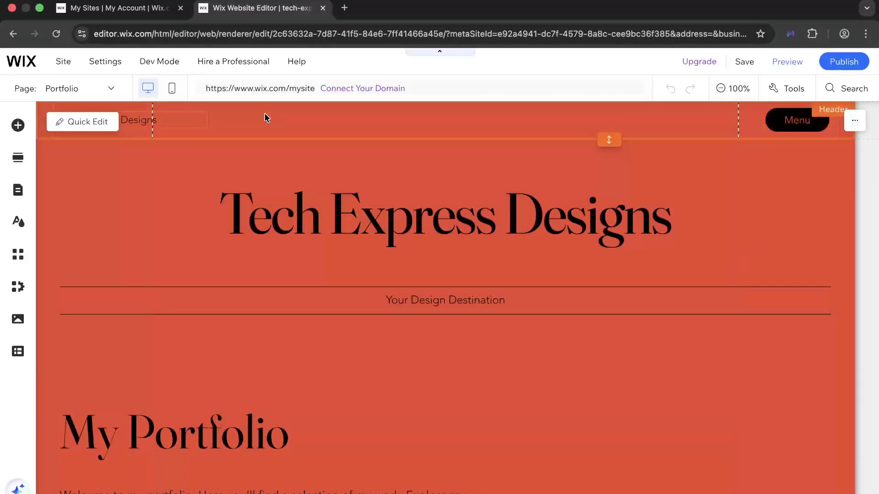
{"action": "left_click", "coordinate": [103, 165]}
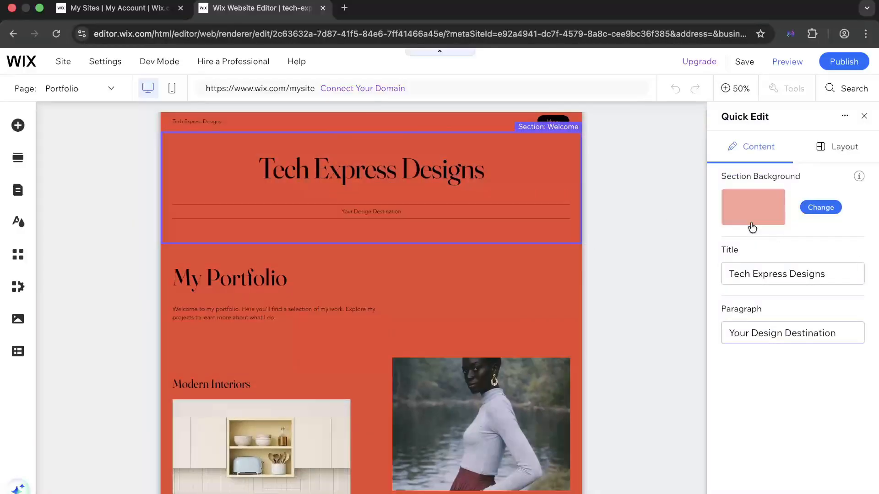
{"action": "left_click", "coordinate": [751, 226]}
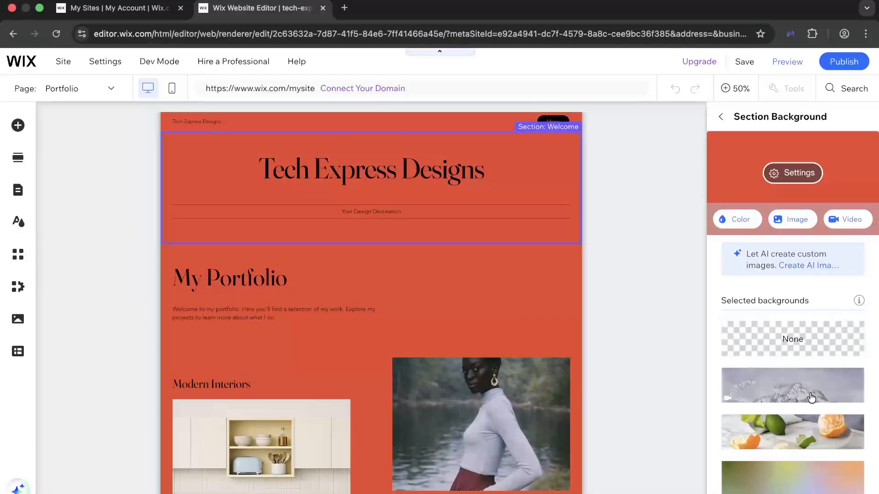
{"action": "left_click", "coordinate": [806, 425]}
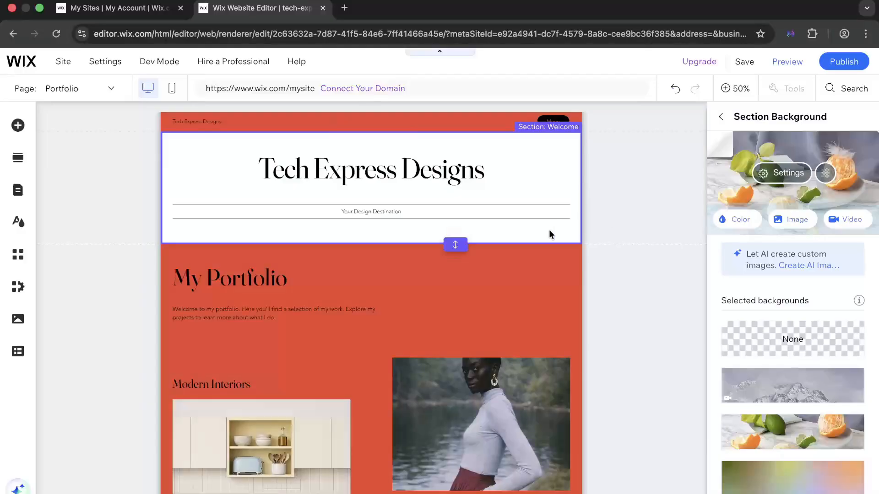
- Save the site with the free Wix.com domain and dismiss the save confirmation without publishing
{"action": "left_click", "coordinate": [774, 71]}
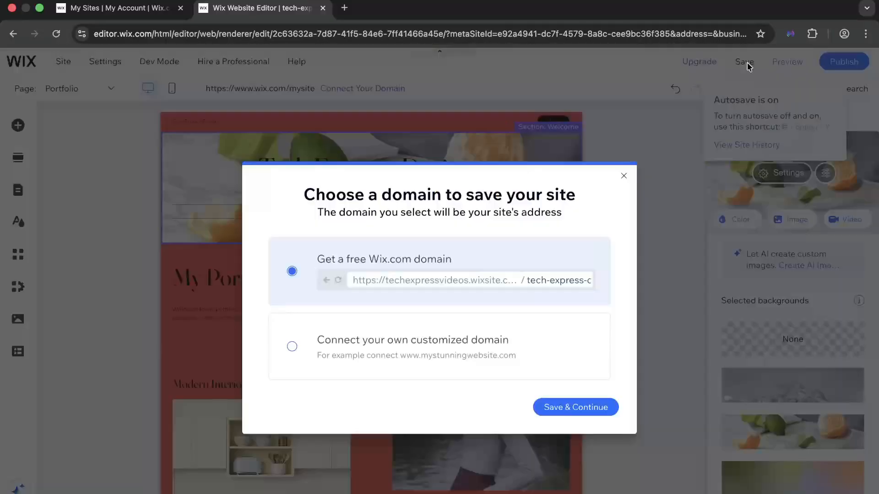
{"action": "left_click", "coordinate": [561, 416]}
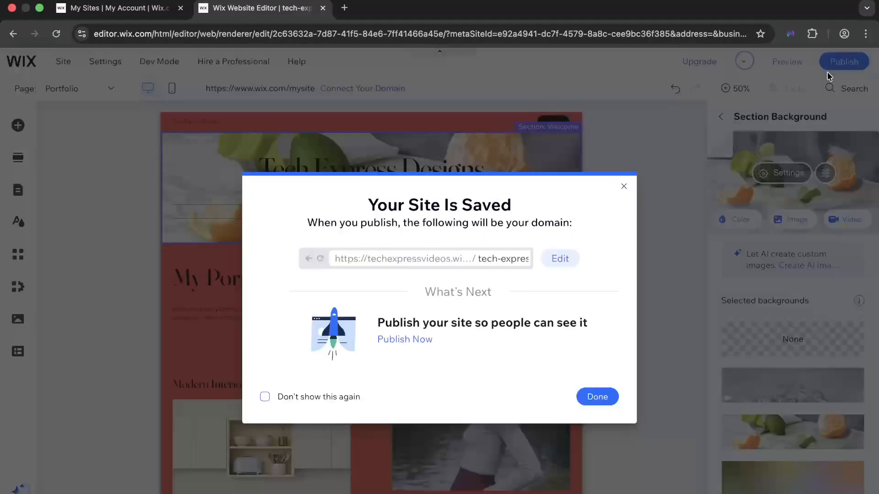
{"action": "left_click", "coordinate": [611, 396]}
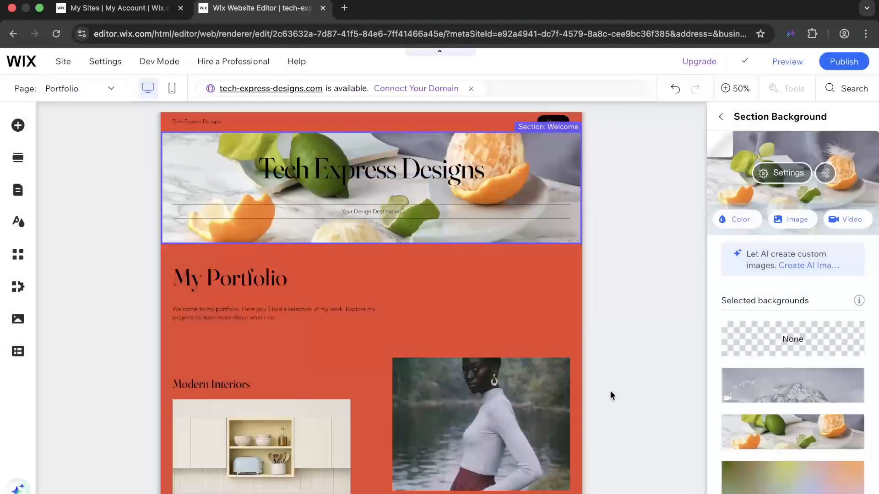
{"action": "scroll", "coordinate": [519, 281], "scroll_direction": "down", "scroll_amount": 4}
{"action": "scroll", "coordinate": [519, 280], "scroll_direction": "up", "scroll_amount": 4}
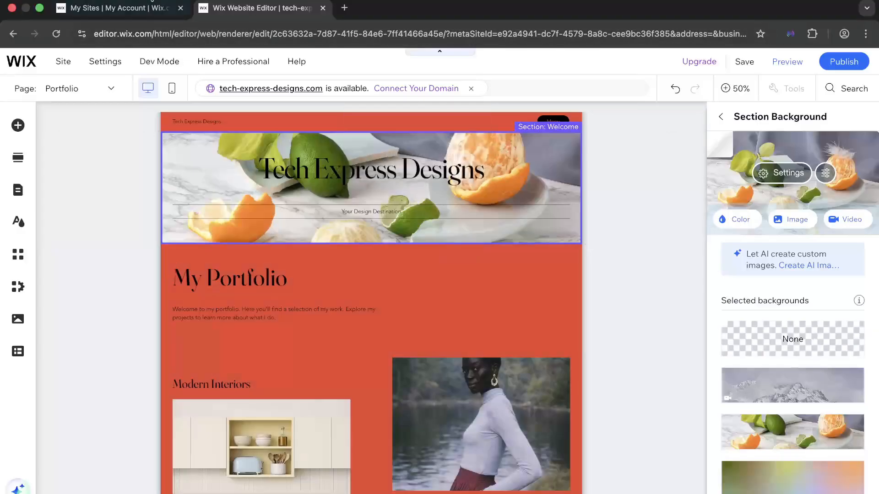
- Refresh the Sites list in the other browser tab and open the Tech Express Designs site's dashboard
{"action": "left_click", "coordinate": [128, 6]}
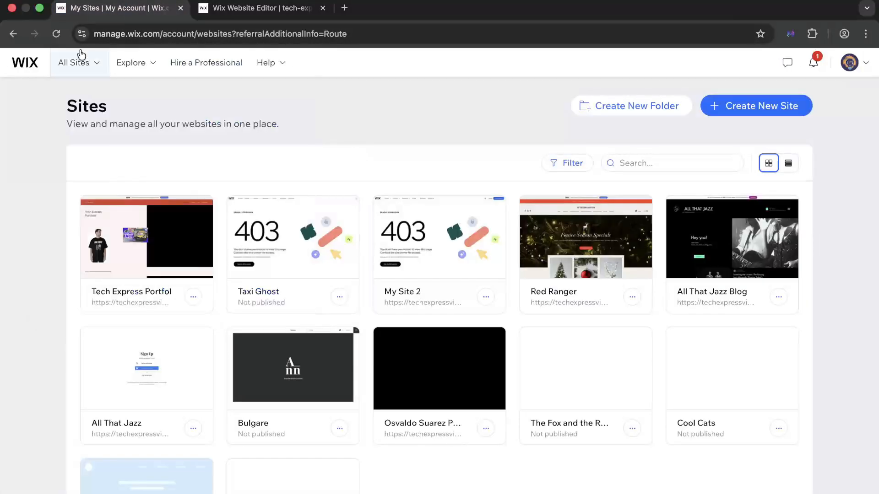
{"action": "left_click", "coordinate": [56, 35]}
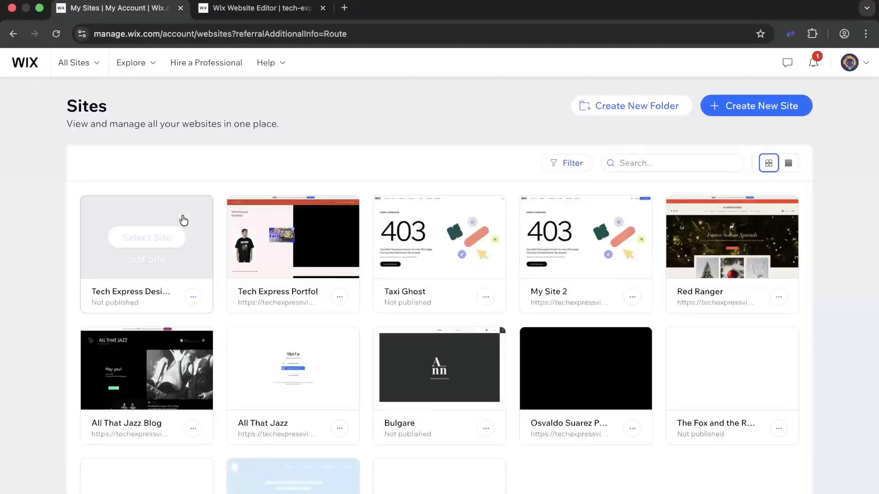
{"action": "mouse_move", "coordinate": [165, 252]}
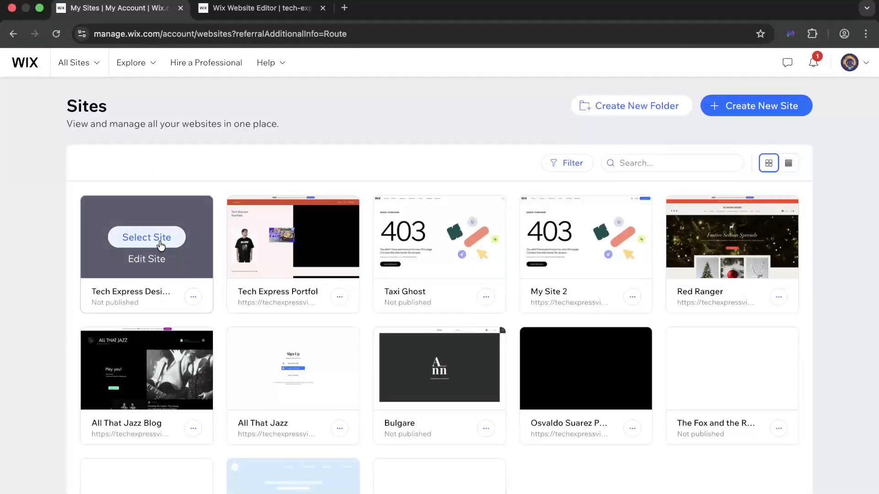
{"action": "left_click", "coordinate": [160, 243]}
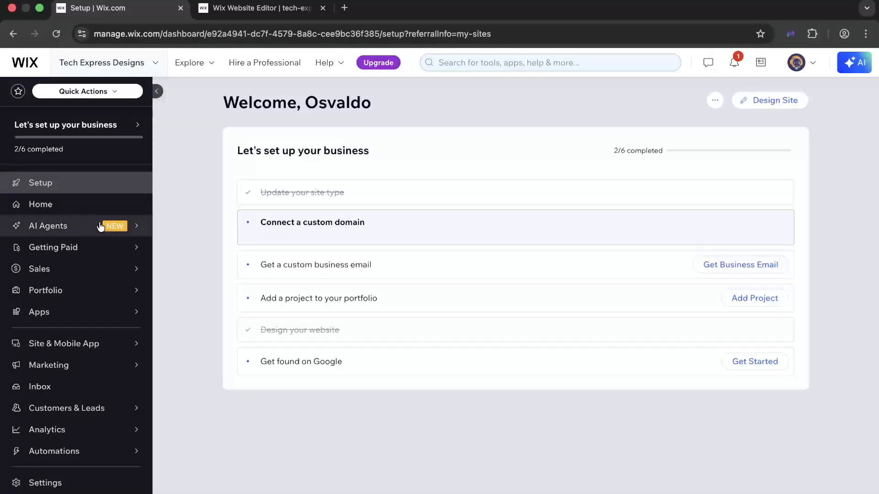
- View the site's notifications from its dashboard
{"action": "mouse_move", "coordinate": [77, 227]}
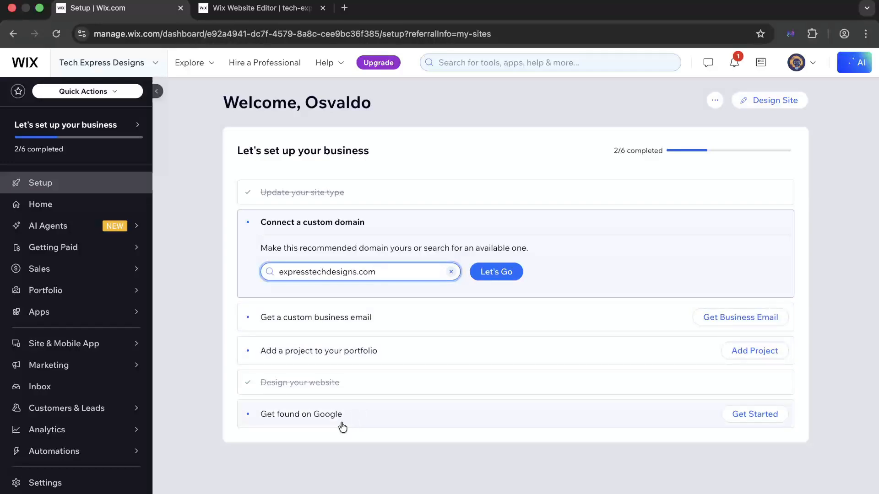
{"action": "left_click", "coordinate": [731, 68]}
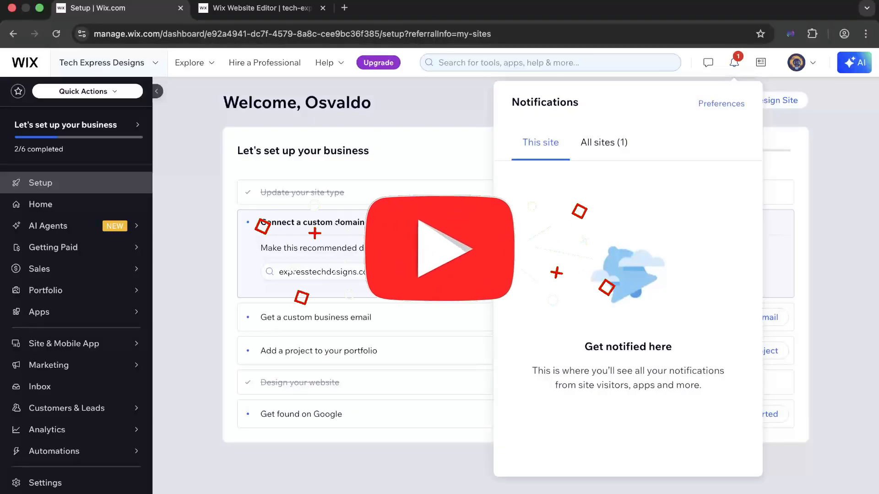
- Return to the website editor, dismiss the feedback form, and view the Quick Edit options for the Portfolio section and header
{"action": "left_click", "coordinate": [286, 14]}
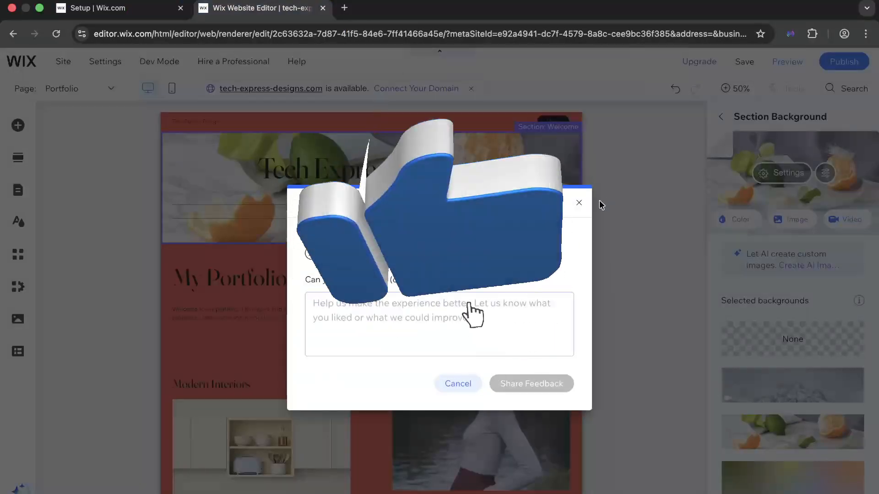
{"action": "left_click", "coordinate": [578, 203]}
{"action": "left_click", "coordinate": [569, 273]}
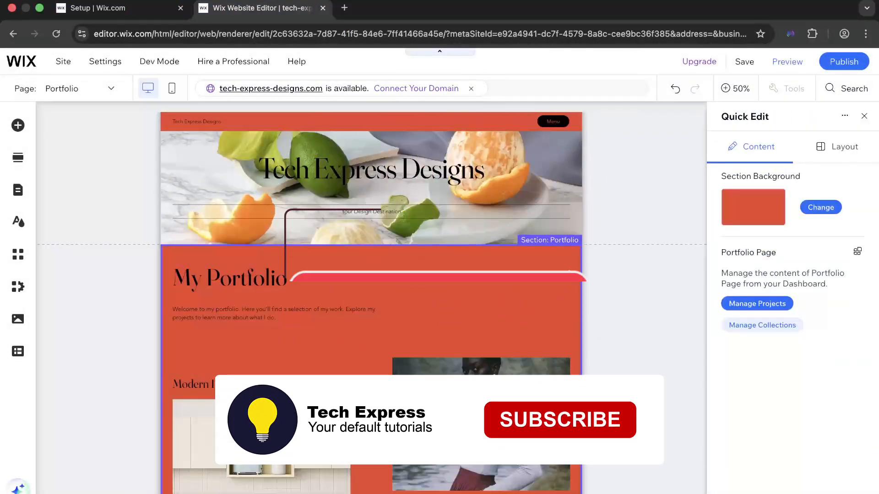
{"action": "left_click", "coordinate": [510, 120]}
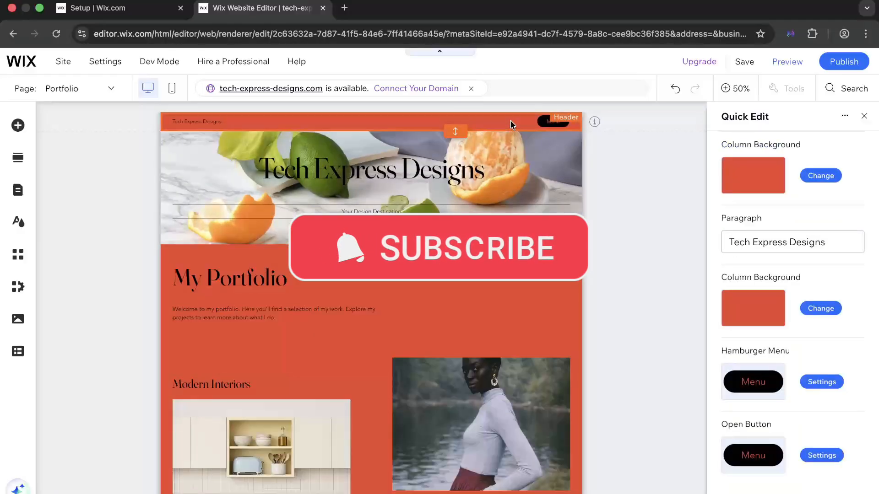